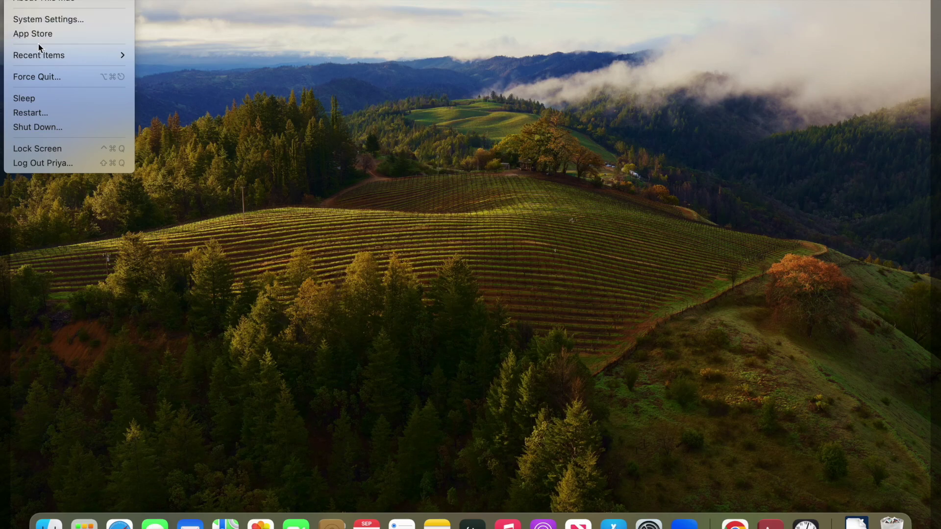
Dismiss the Apple menu, flip through Launchpad's app pages and close it, then launch Maps
key("Escape")
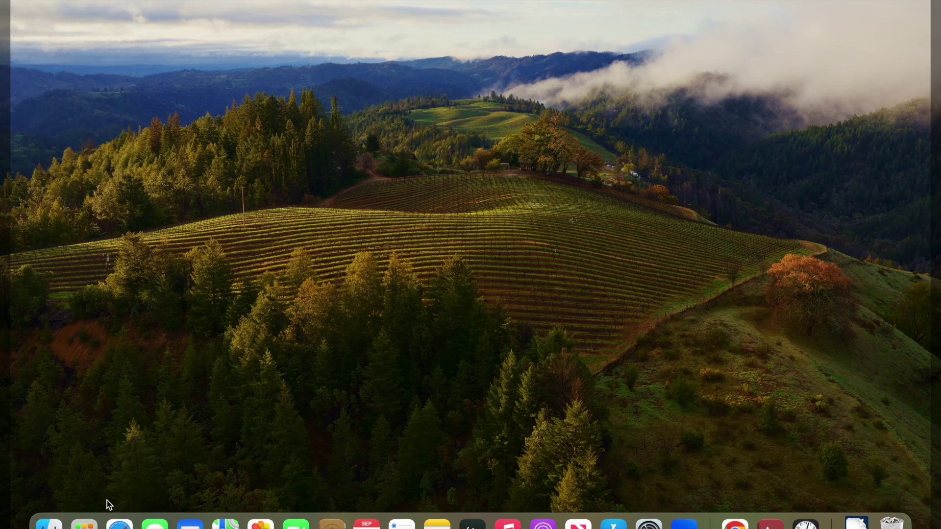
left_click(85, 523)
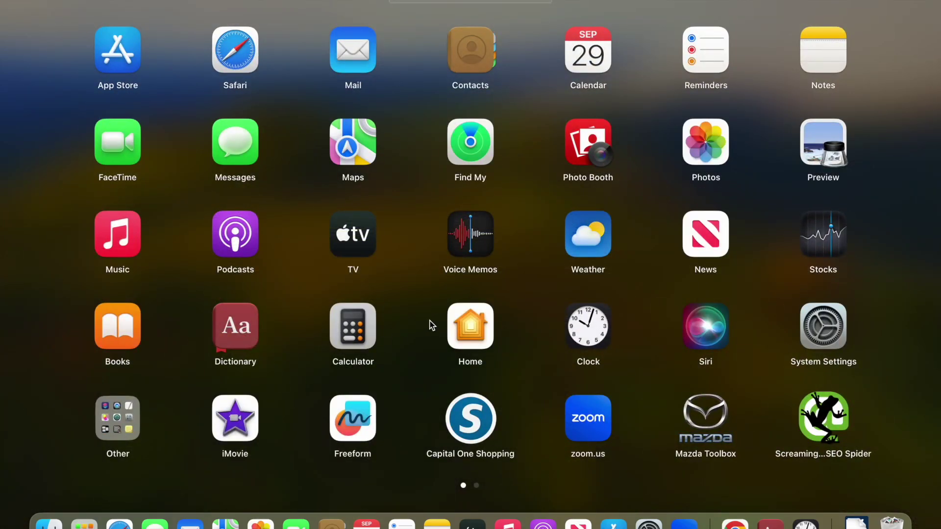
scroll(432, 324, "right", 3)
scroll(432, 324, "left", 3)
left_click(95, 522)
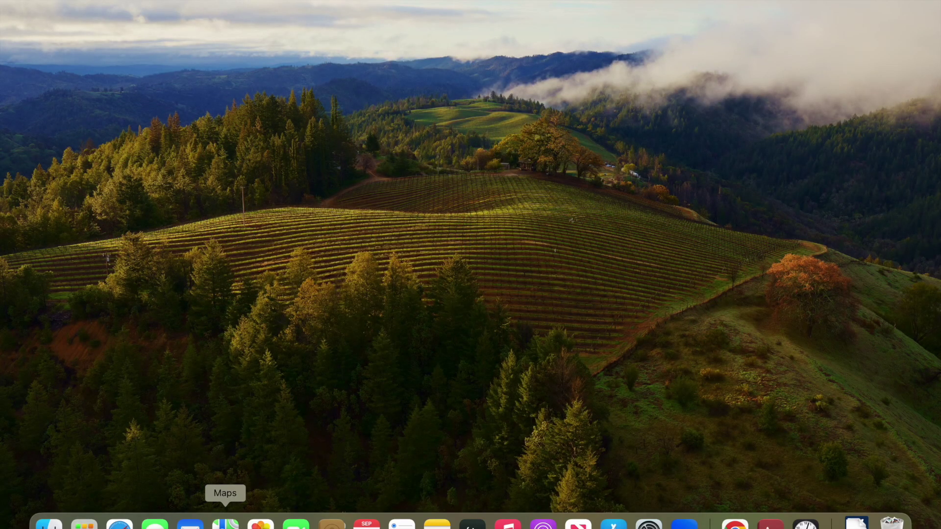
left_click(225, 524)
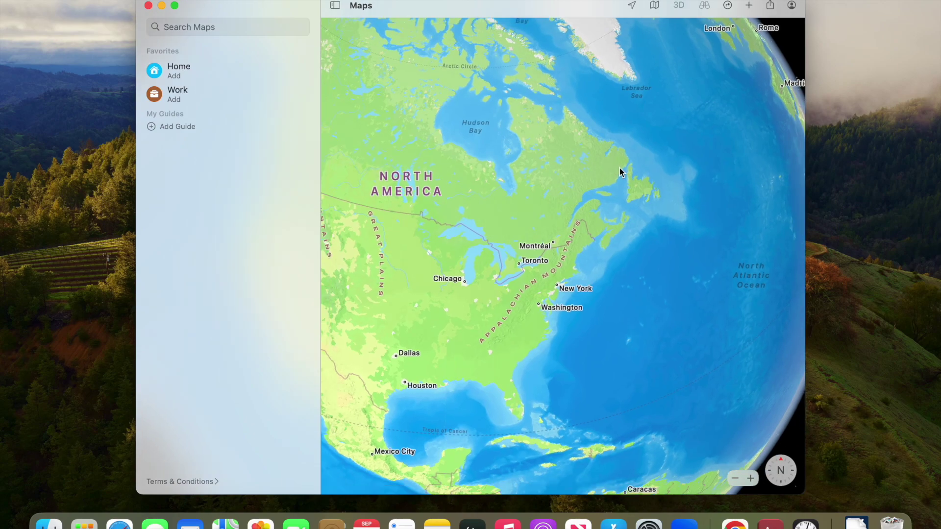
Zoom the map into Greenland and back out to North America, then close Maps
scroll(426, 243, "up", 5)
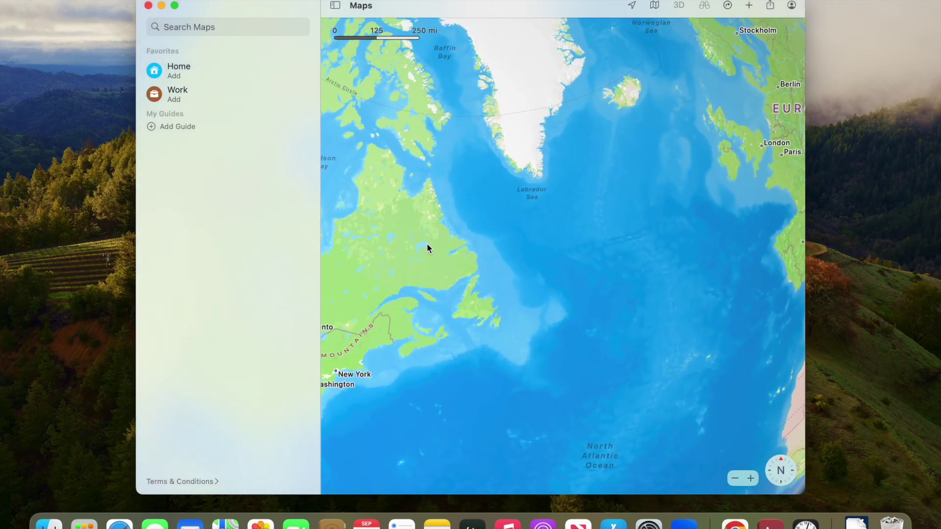
scroll(427, 247, "down", 5)
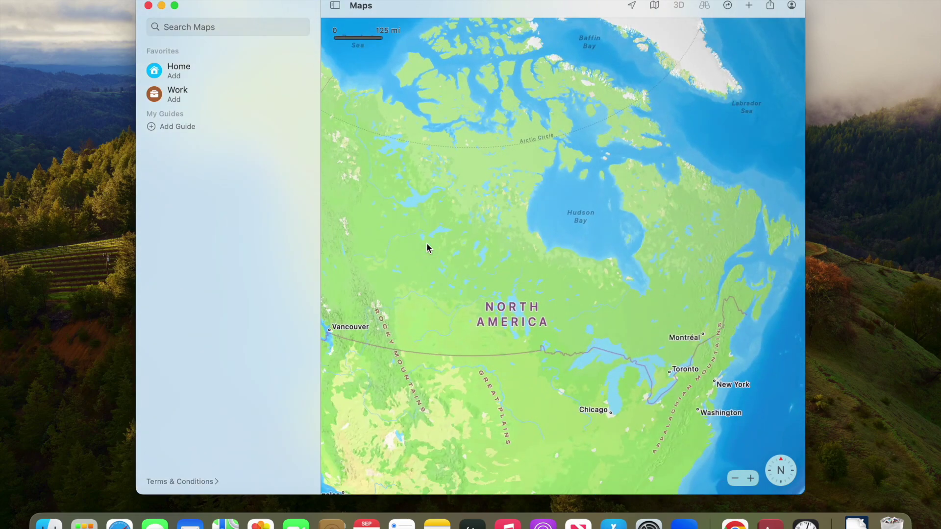
left_click(148, 5)
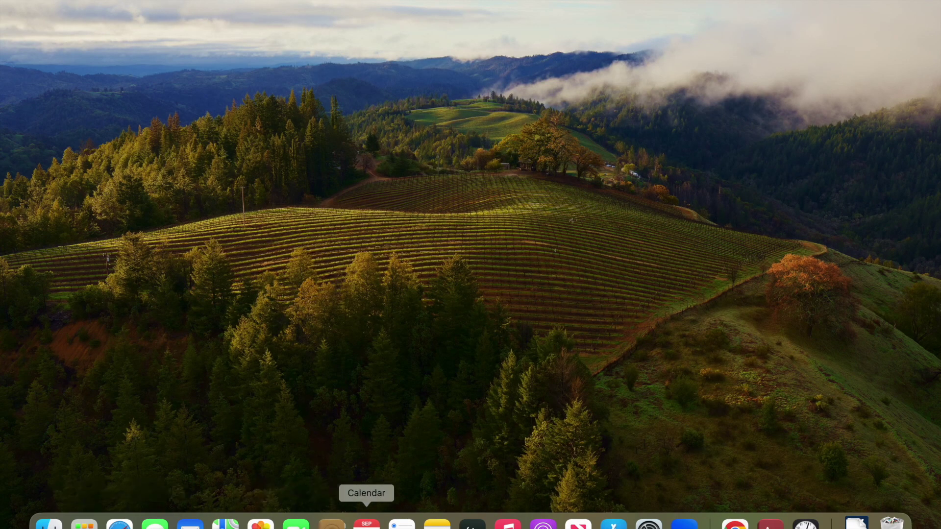
Launch Calendar, skip What's New to reach the September 2023 month view, then close it
left_click(366, 523)
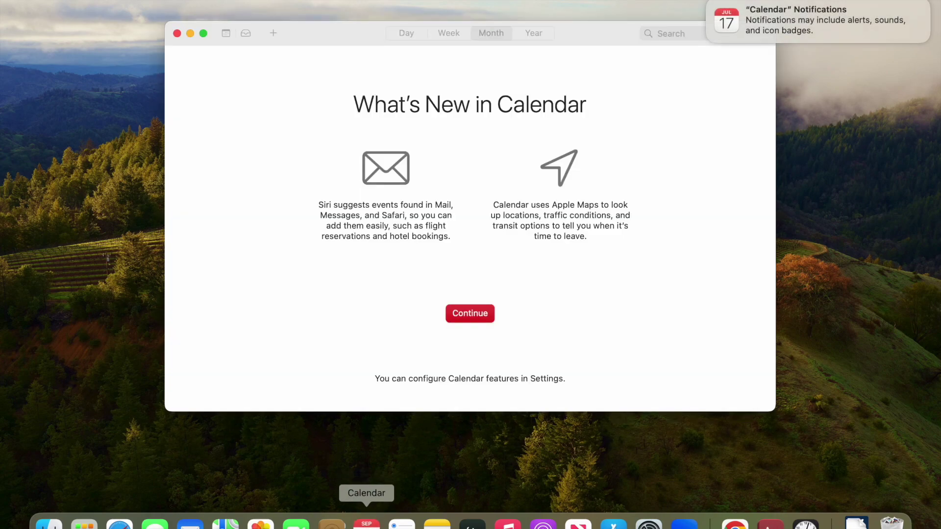
left_click(472, 313)
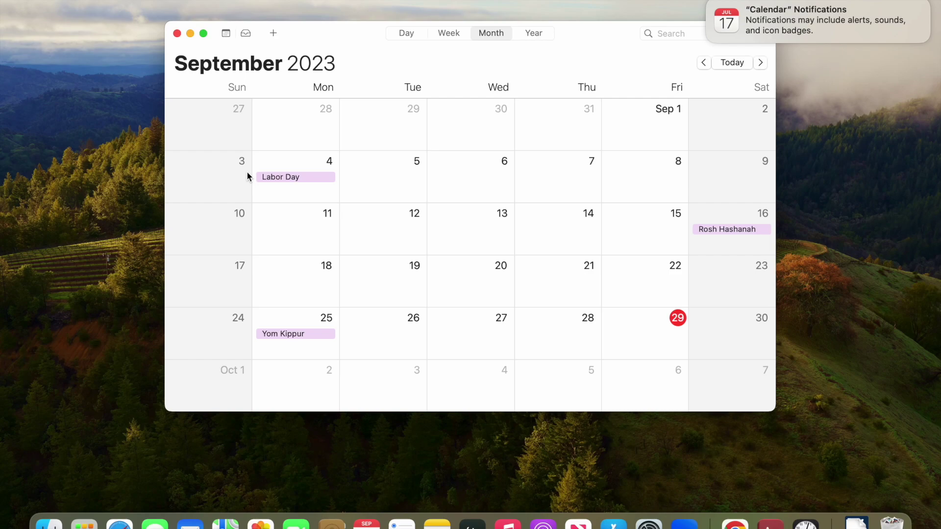
left_click(178, 33)
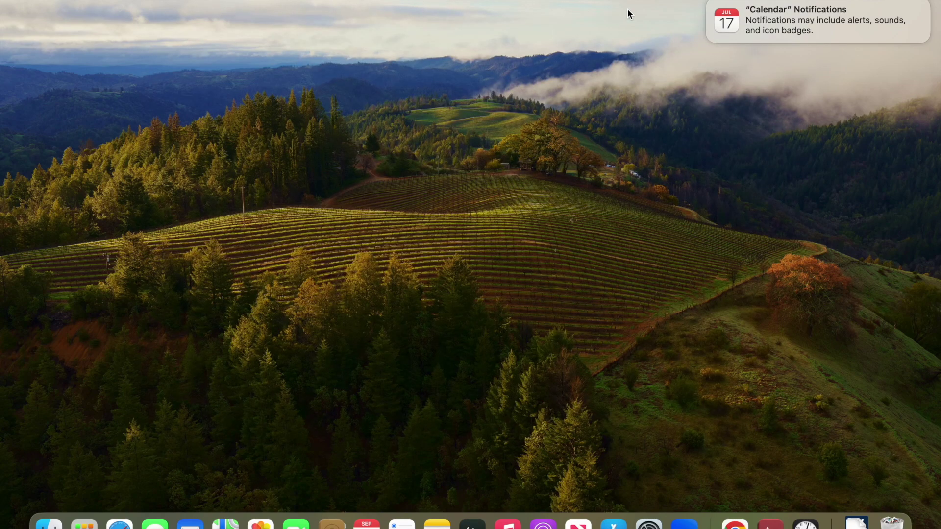
Dismiss the Calendar banner, adjust the Display and Sound sliders in Control Center, then launch Clock
left_click(709, 3)
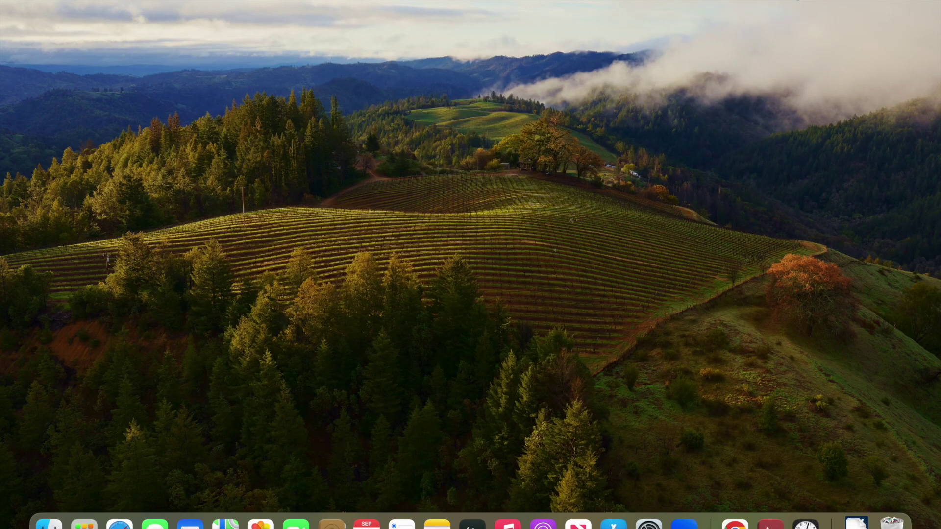
left_click(894, 6)
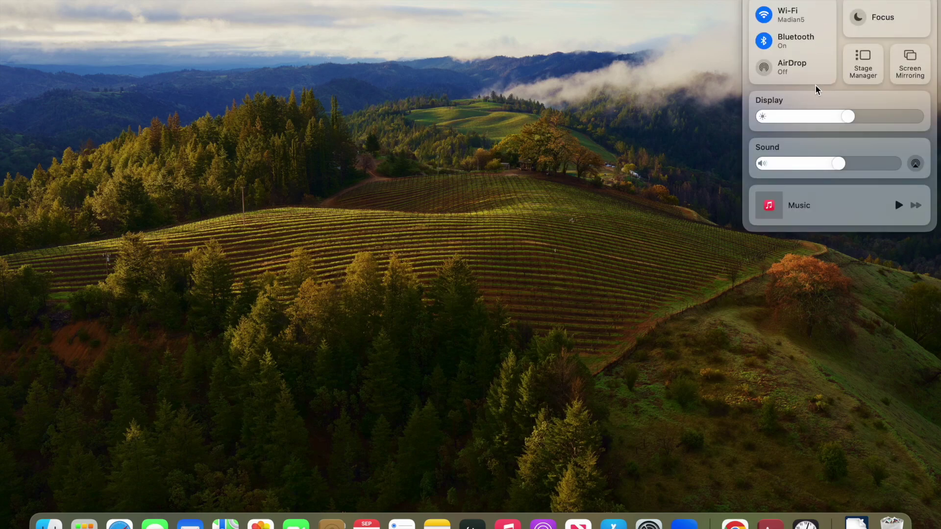
left_click_drag(844, 120, 889, 120)
left_click_drag(834, 170, 858, 182)
left_click(818, 288)
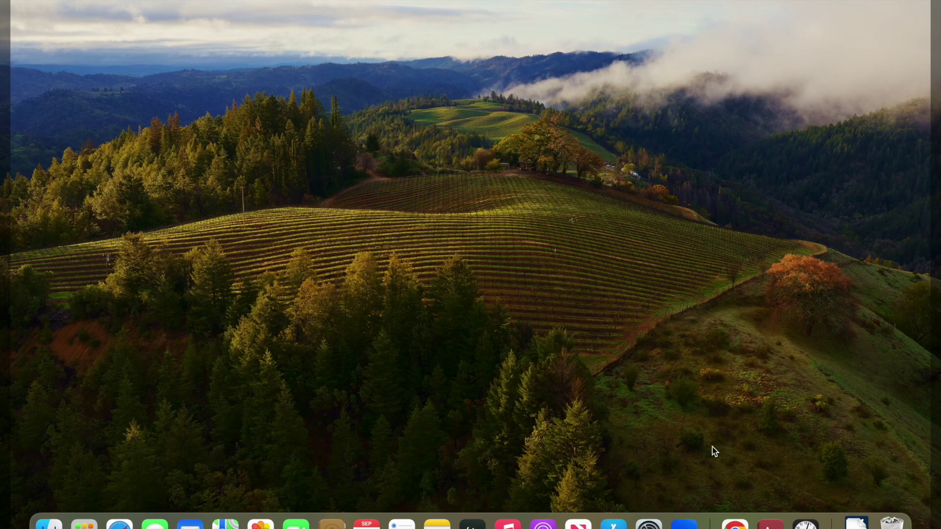
left_click(804, 523)
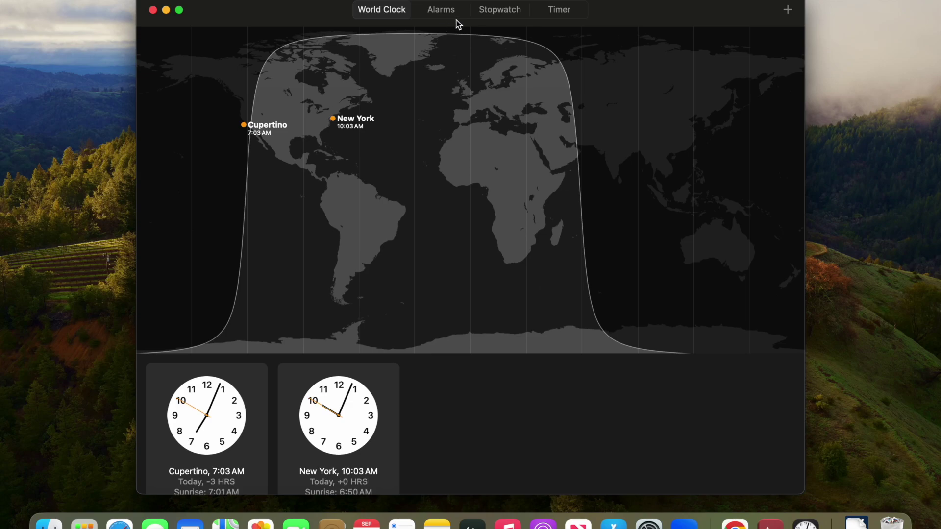
View Clock's world clocks, stopwatch, 15-minute timer and alarms, close Clock, and launch System Settings
scroll(401, 193, "down", 2)
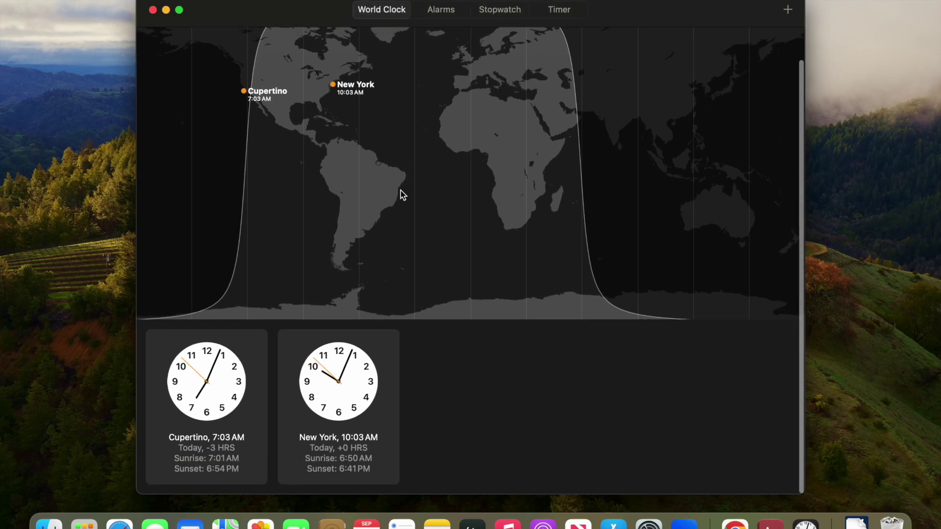
scroll(400, 190, "up", 2)
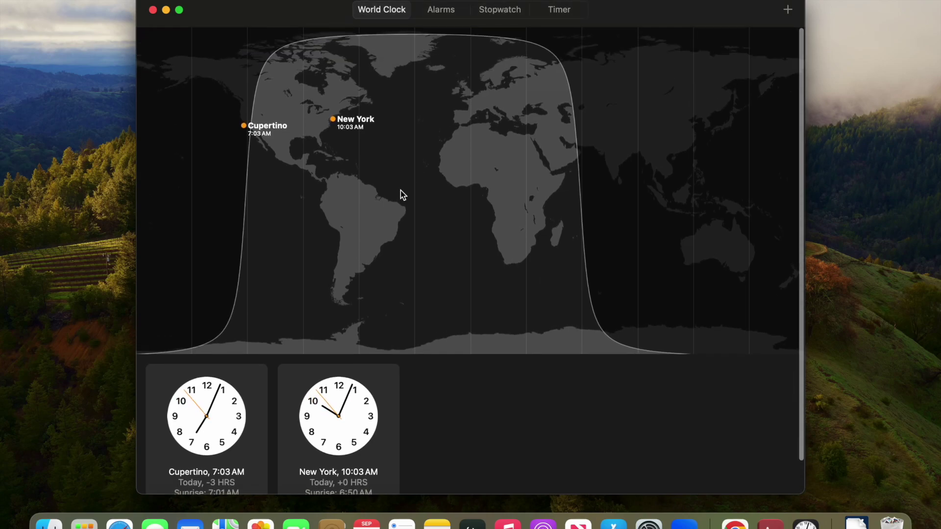
left_click(499, 13)
left_click(558, 17)
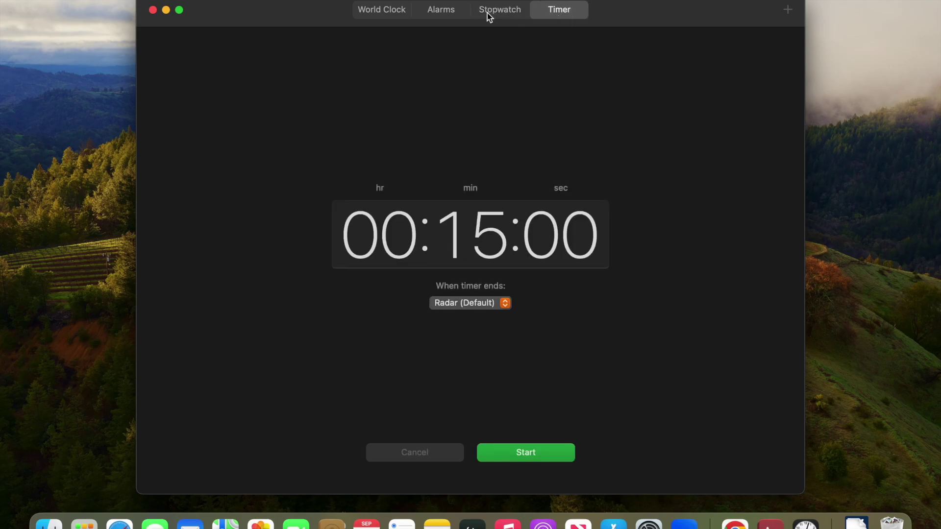
left_click(453, 9)
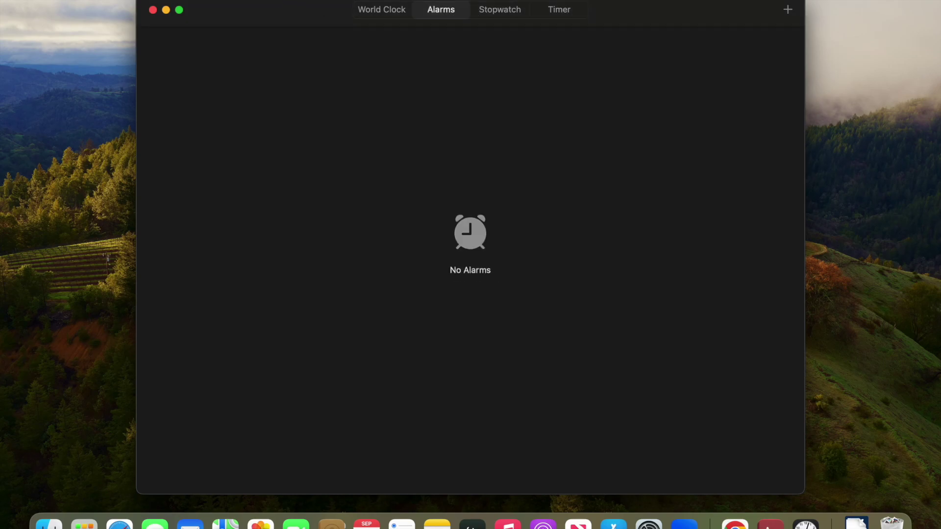
left_click(153, 10)
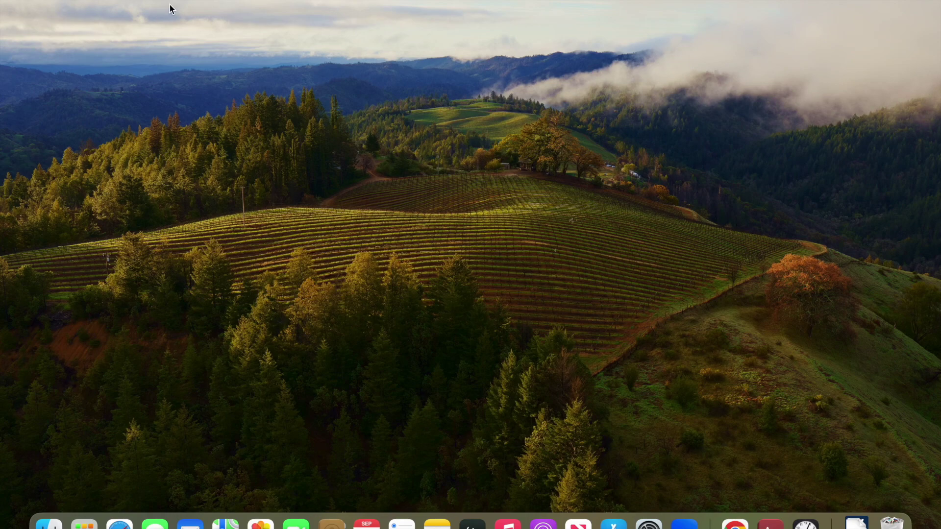
left_click(649, 523)
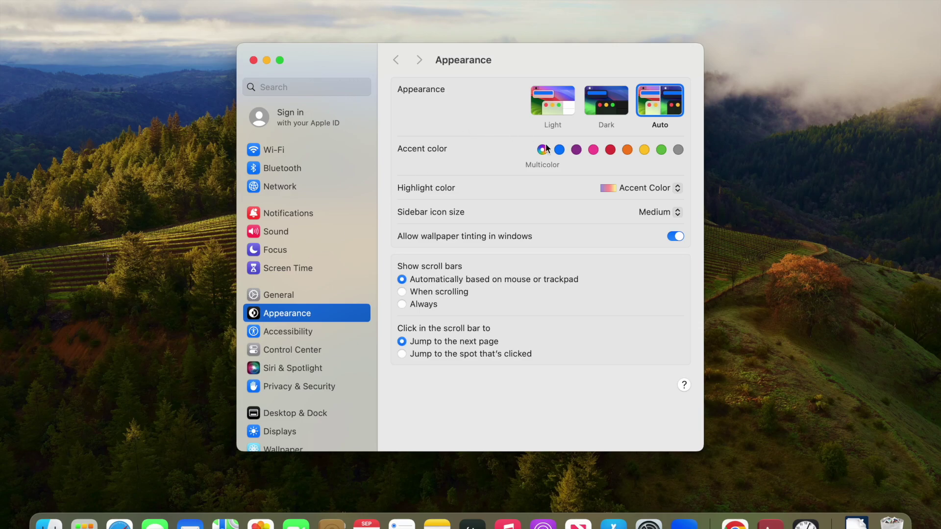
Cycle the system appearance through Dark, Auto and Light, ending on Dark
left_click(606, 104)
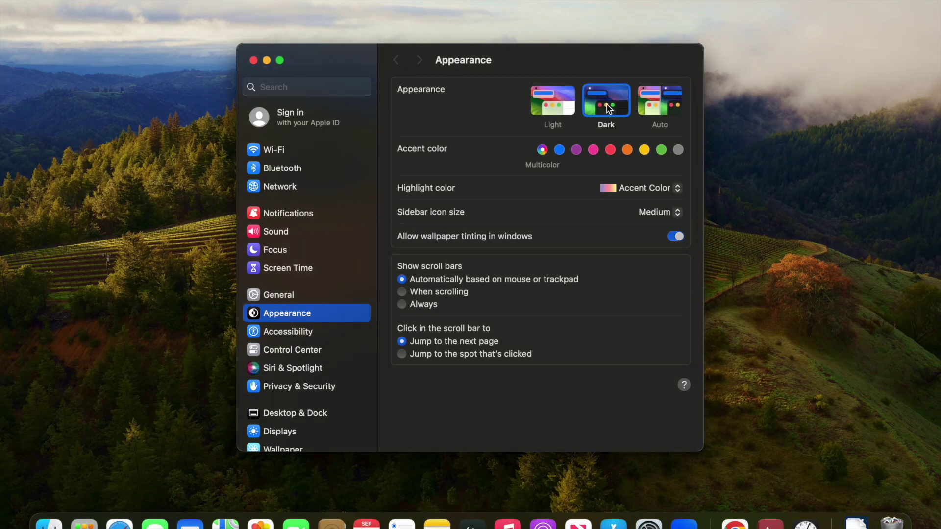
left_click(668, 106)
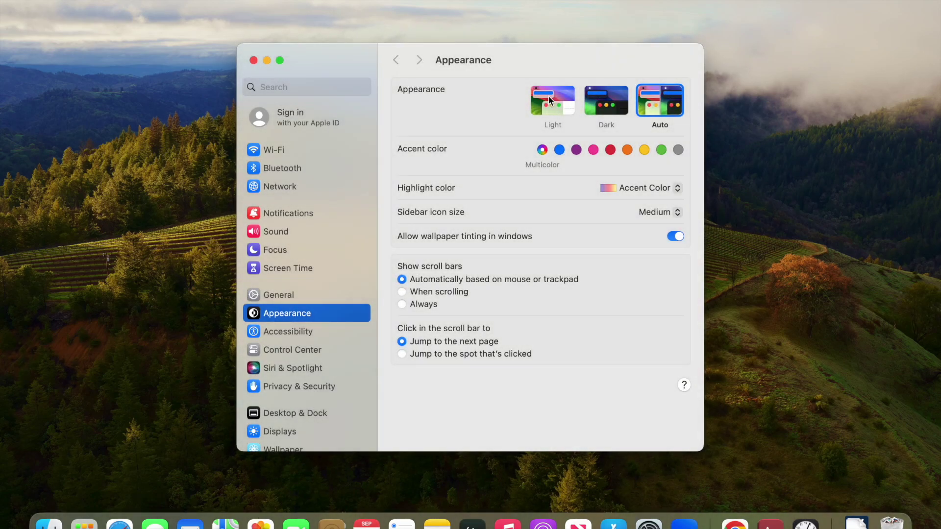
left_click(548, 96)
left_click(604, 98)
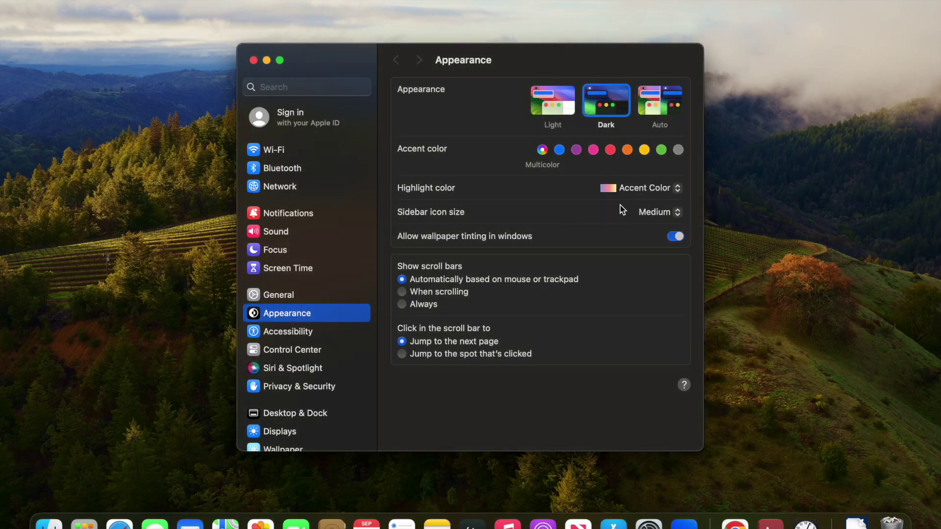
Set the sidebar icon size to Large, then back to Medium
left_click(647, 213)
left_click(645, 227)
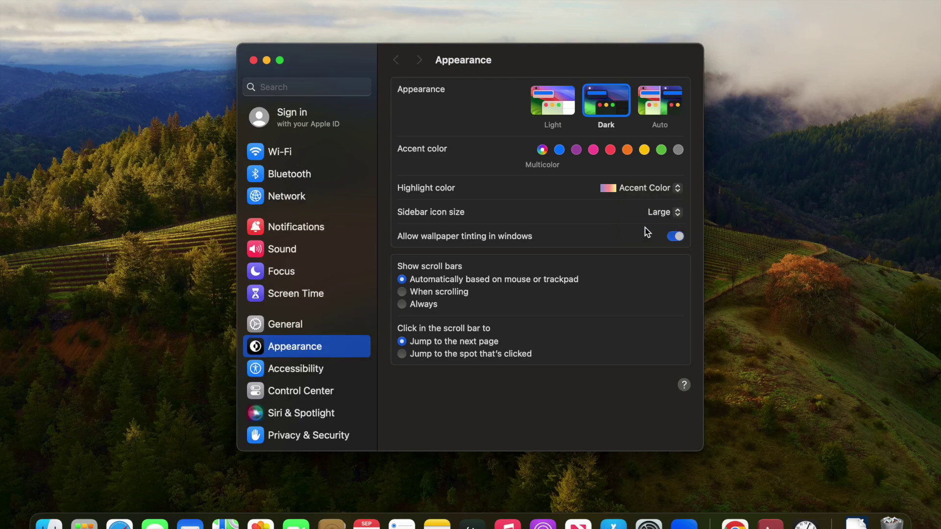
left_click(655, 215)
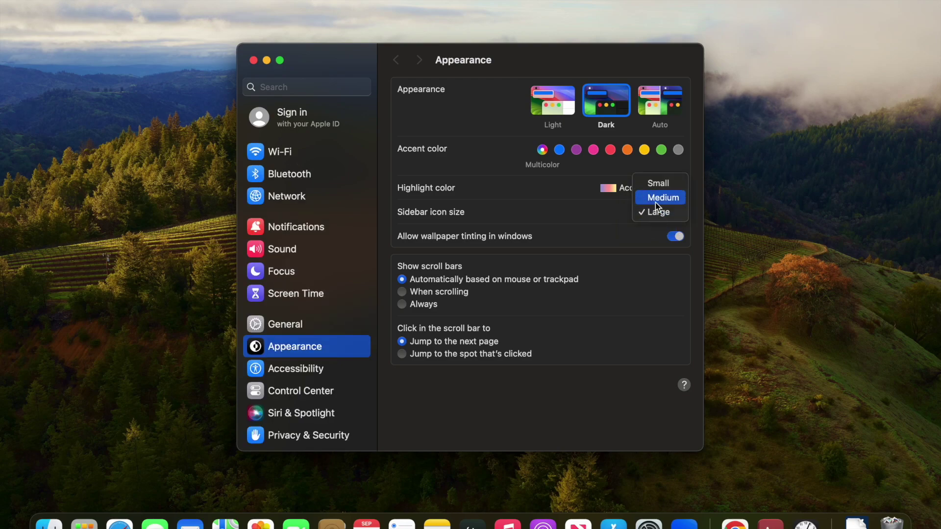
left_click(654, 200)
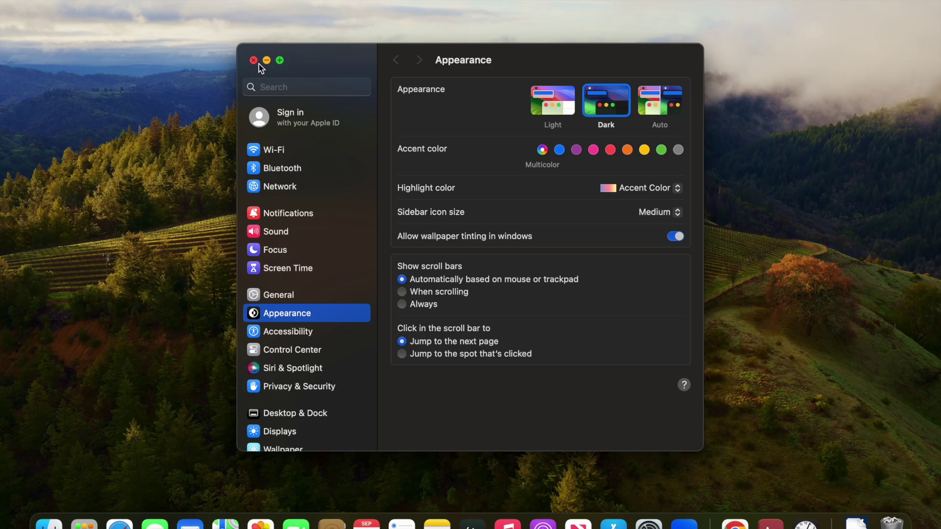
In Displays, try the Larger Text resolution, then cancel to keep Default
left_click(290, 433)
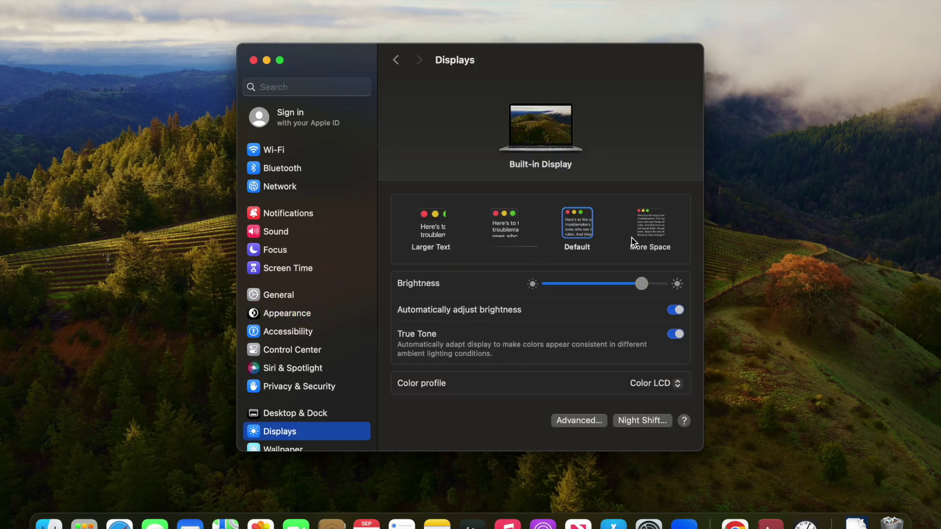
left_click(434, 226)
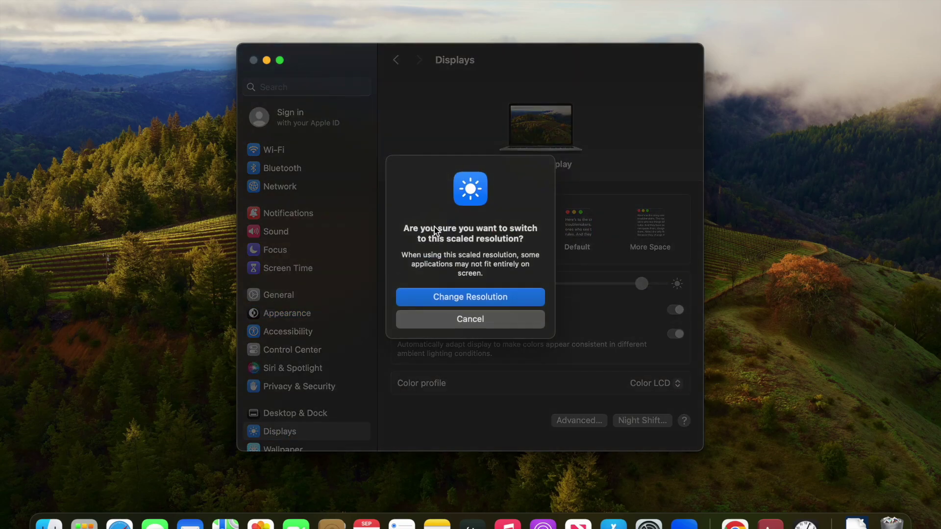
left_click(478, 324)
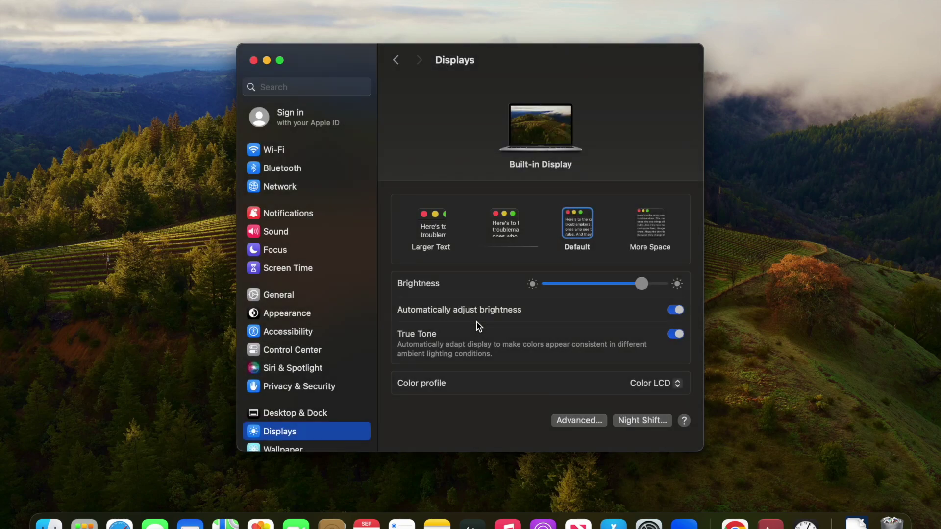
Review the Battery pane's 33% level and usage charts, then close System Settings
scroll(268, 345, "down", 3)
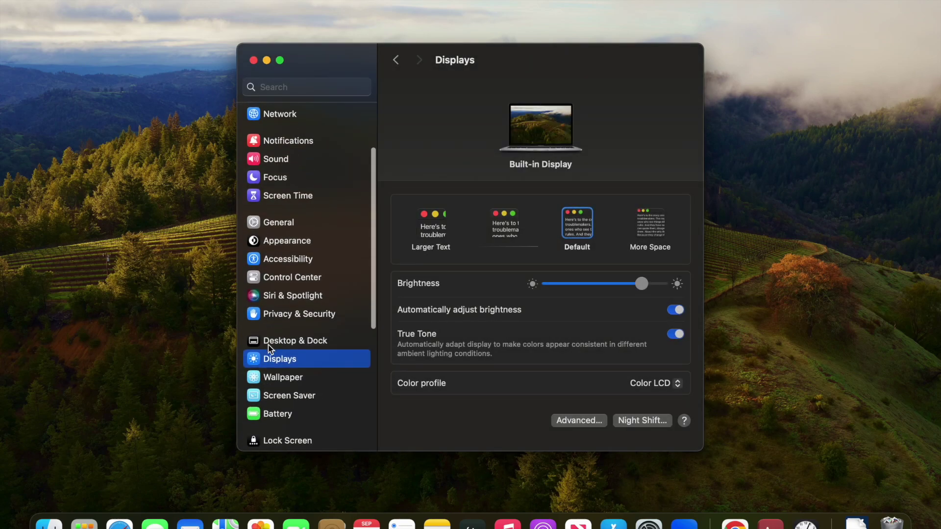
scroll(268, 345, "down", 2)
left_click(270, 374)
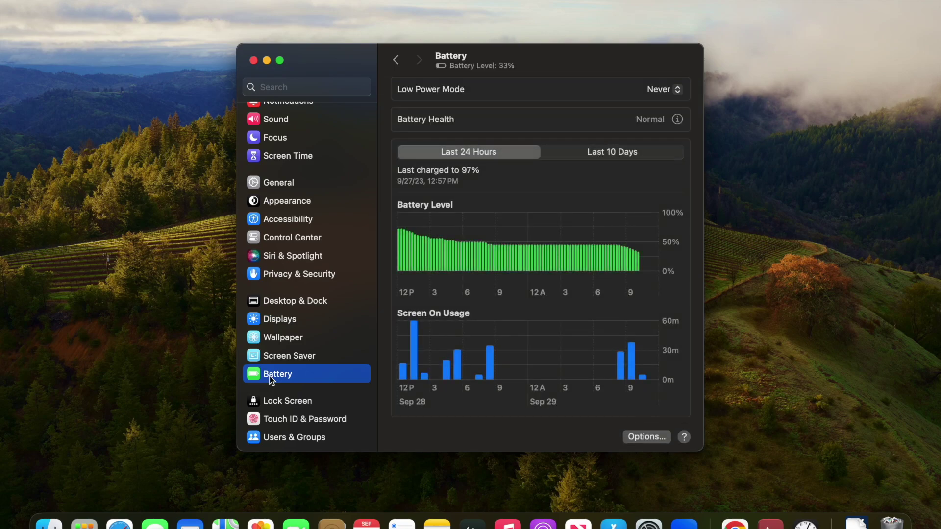
scroll(500, 293, "down", 1)
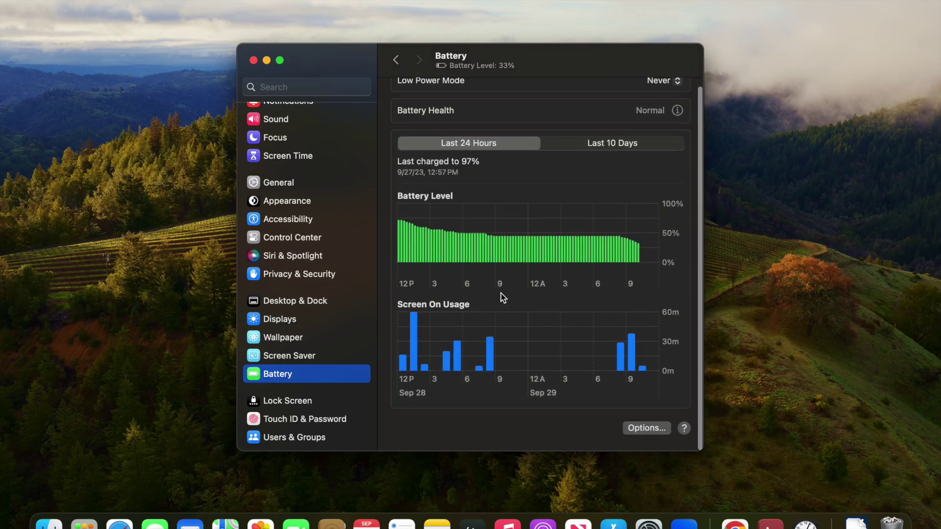
scroll(501, 293, "up", 1)
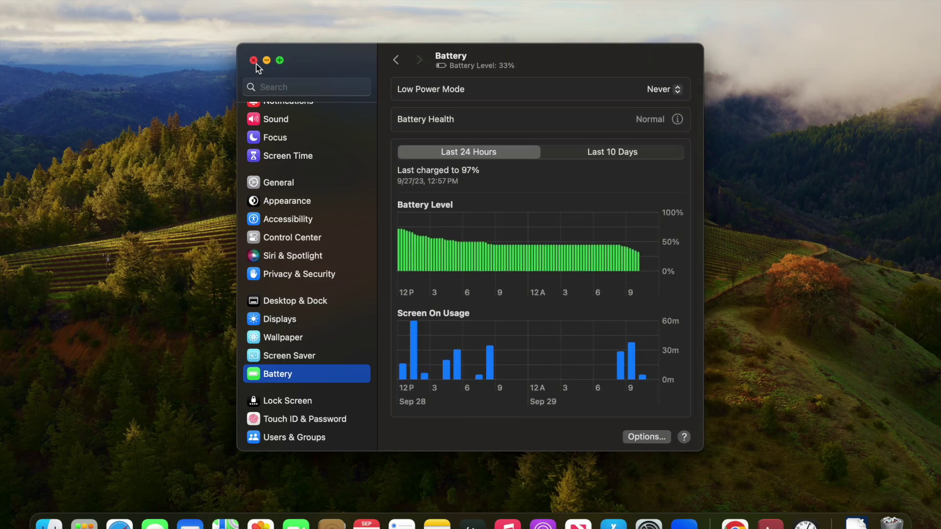
scroll(304, 249, "down", 5)
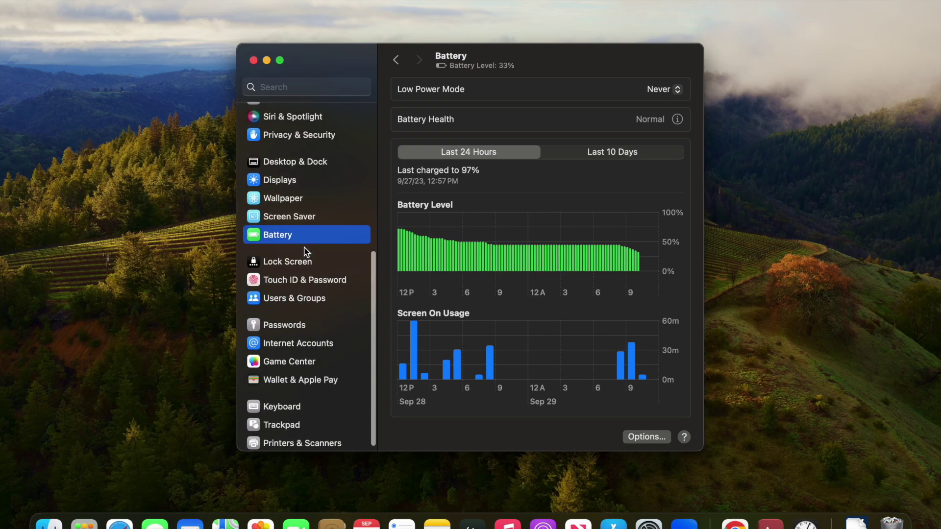
scroll(304, 251, "up", 7)
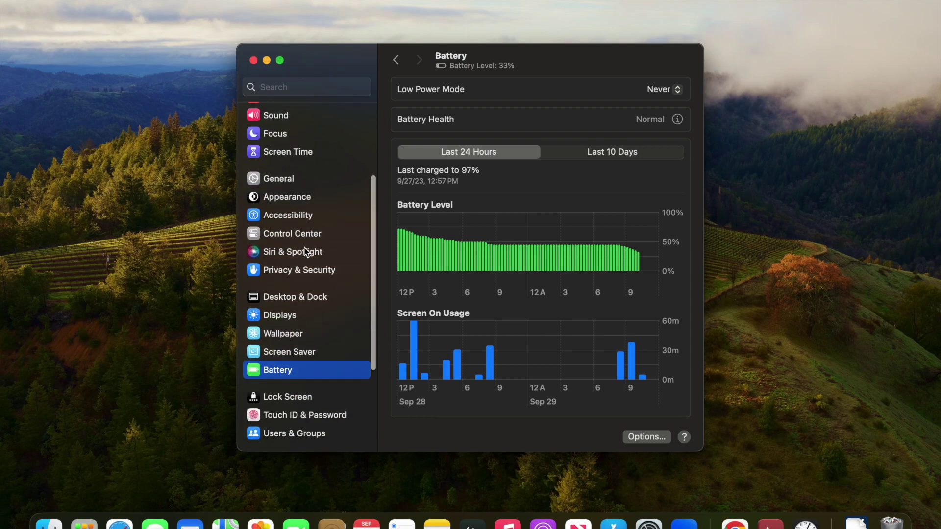
scroll(305, 251, "up", 2)
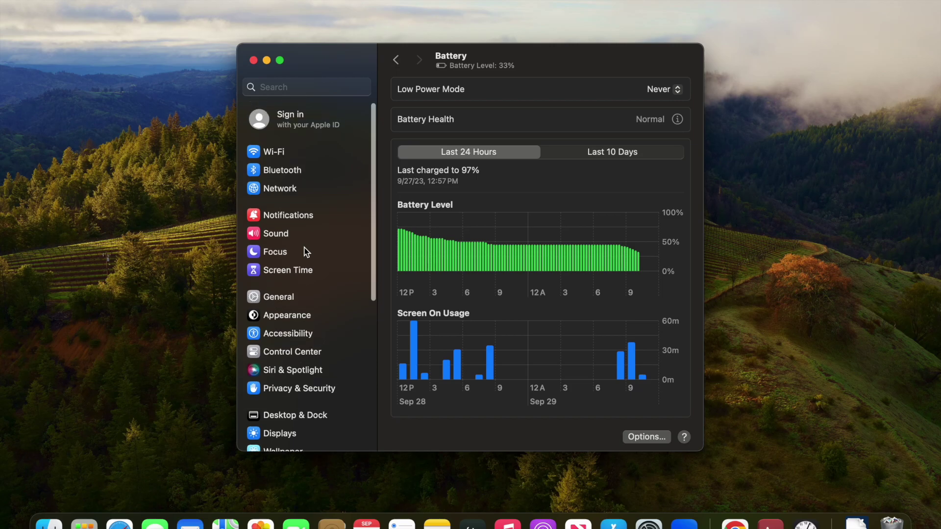
left_click(254, 61)
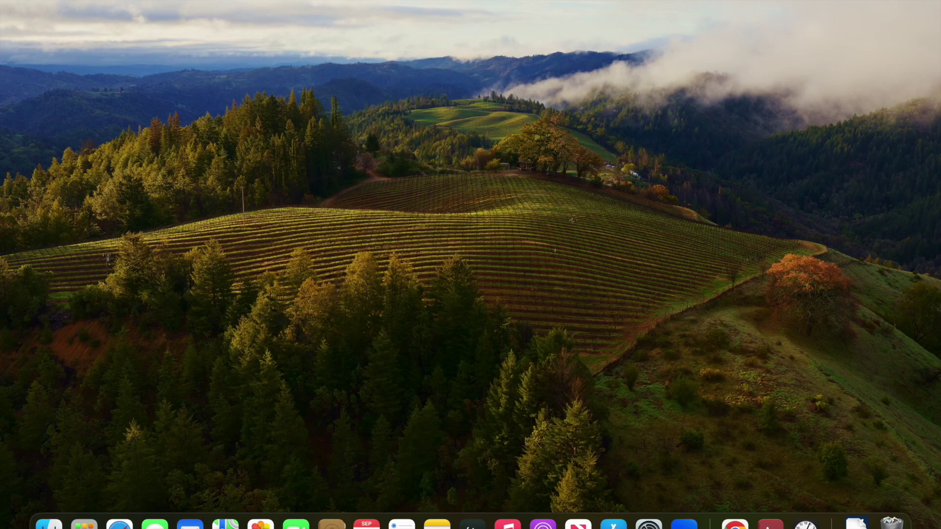
Choose Edit Widgets to show the widget gallery and scroll its suggested widgets
left_click(844, 31)
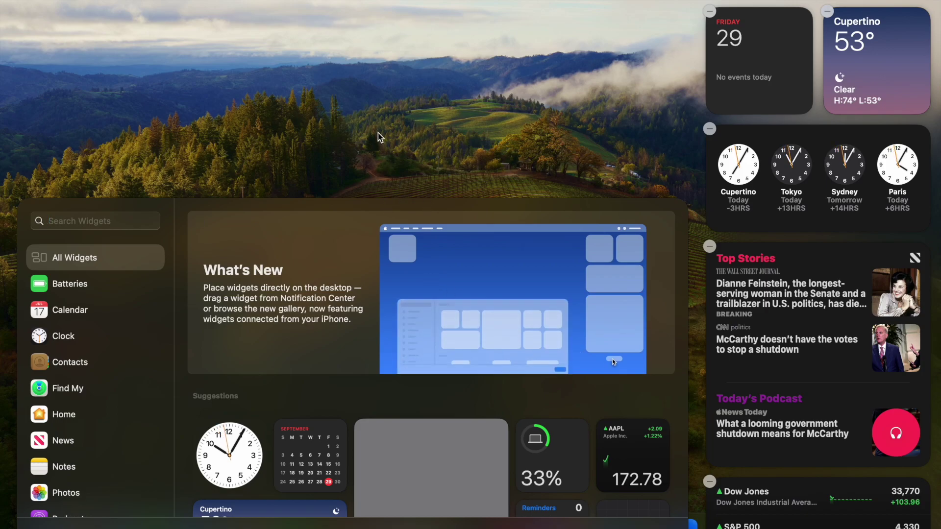
scroll(400, 316, "down", 3)
Browse the Batteries widgets, then add the Fri Sep 29 Calendar date widget
scroll(398, 314, "down", 5)
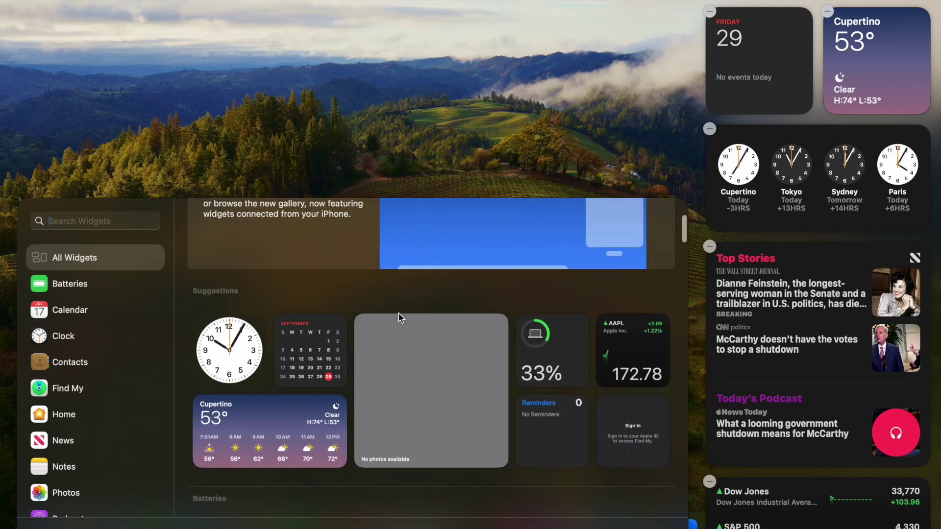
scroll(399, 314, "down", 7)
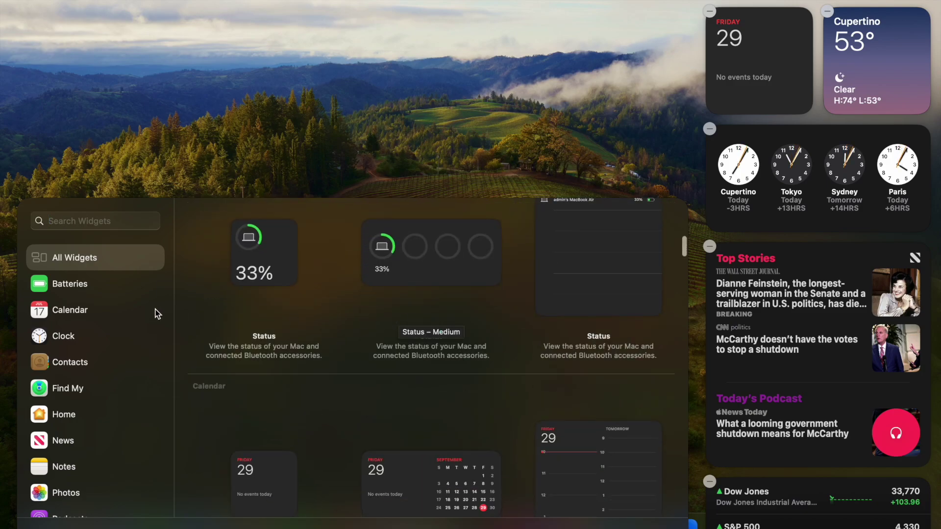
left_click(118, 286)
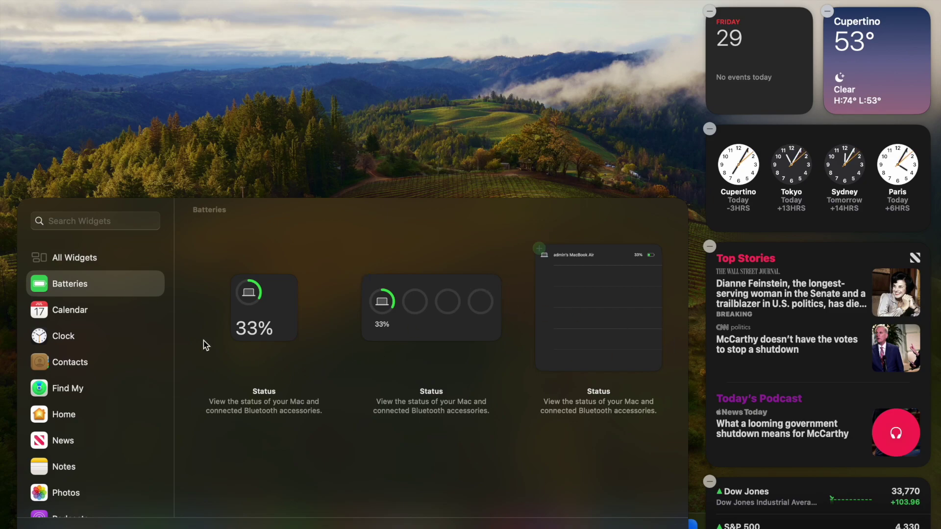
left_click(117, 315)
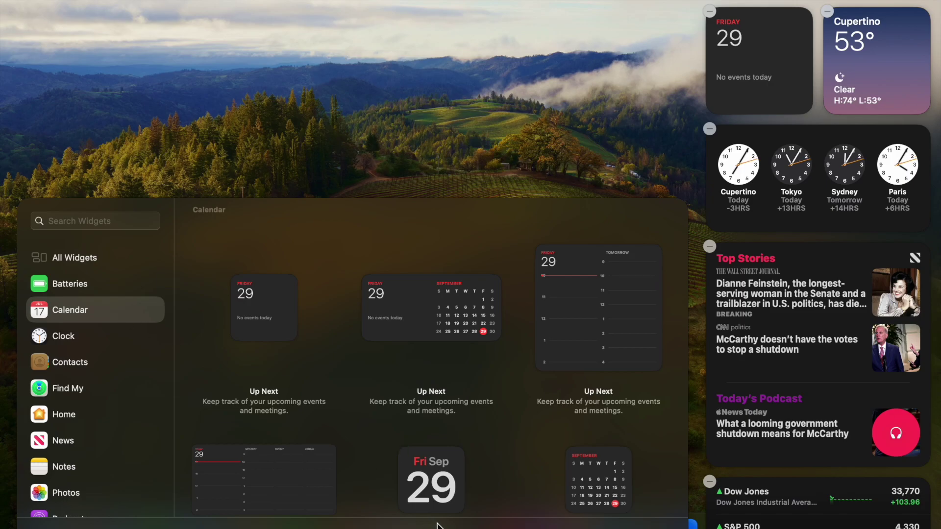
left_click(440, 500)
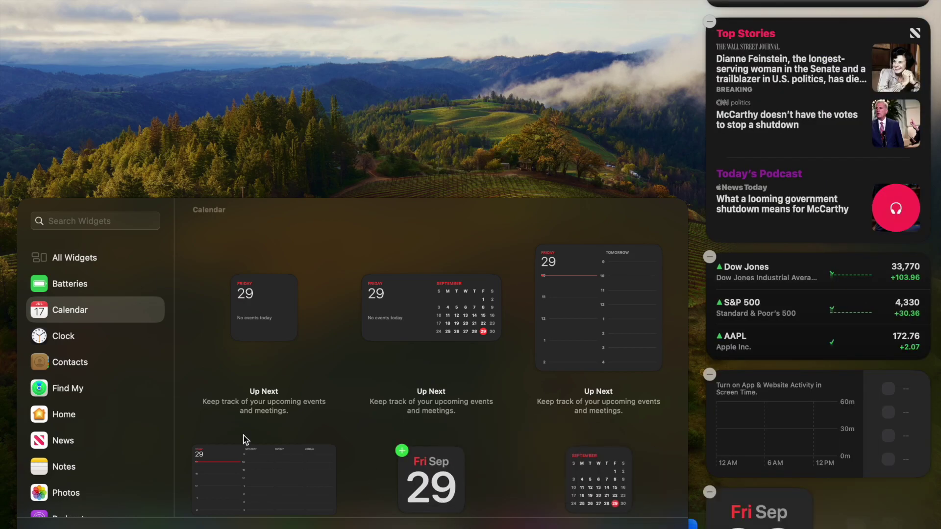
Browse the Clock widgets, then the Find My widgets
left_click(95, 337)
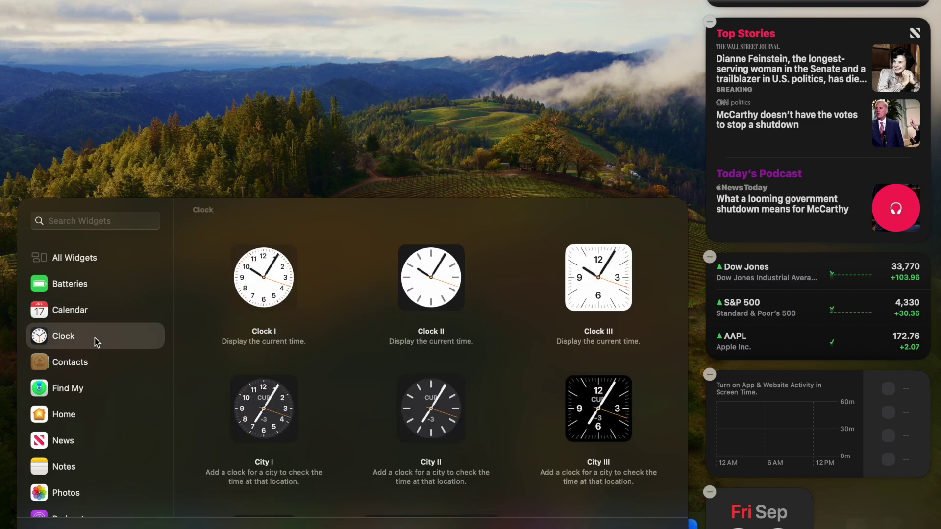
scroll(425, 446, "down", 5)
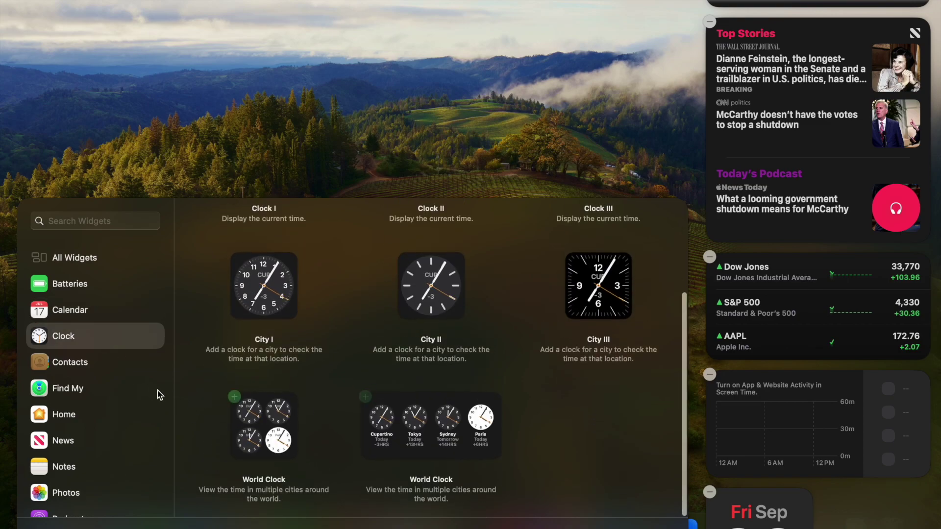
left_click(89, 387)
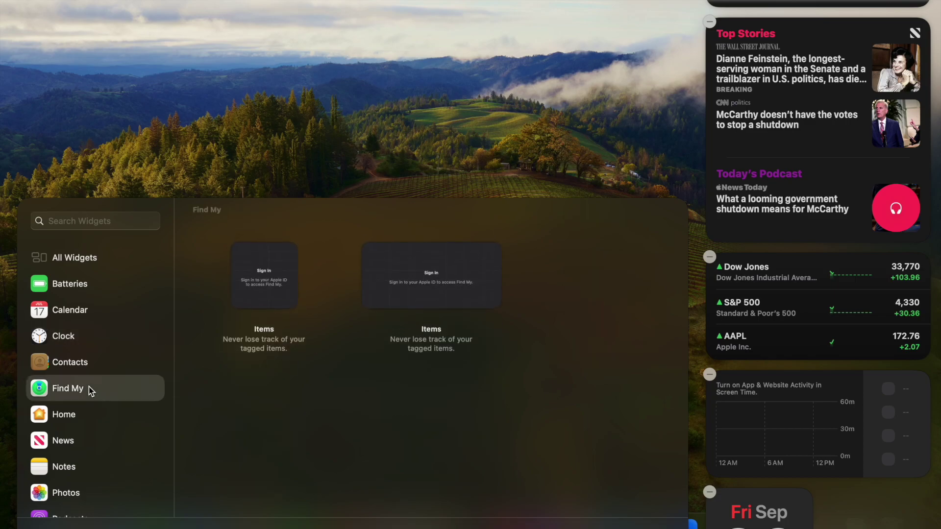
Browse the Home, News and Photos widgets in the widget gallery
left_click(74, 422)
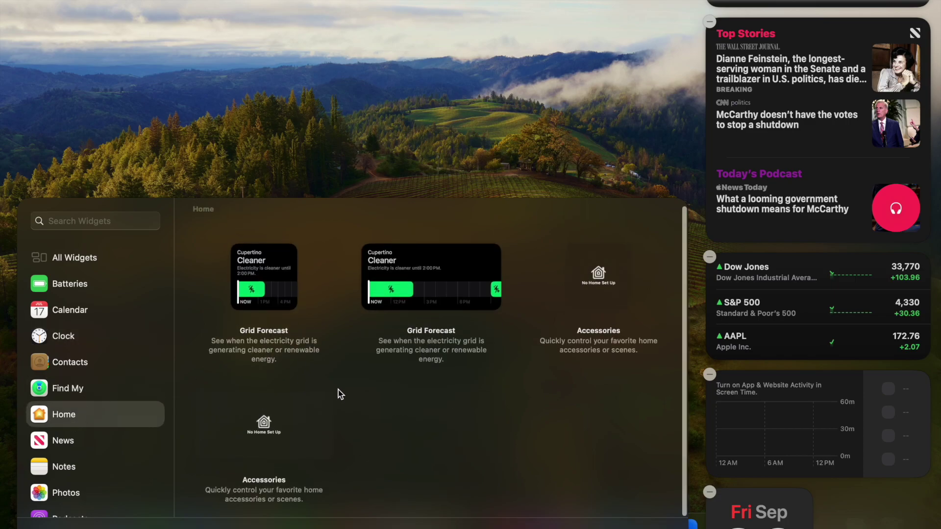
left_click(68, 442)
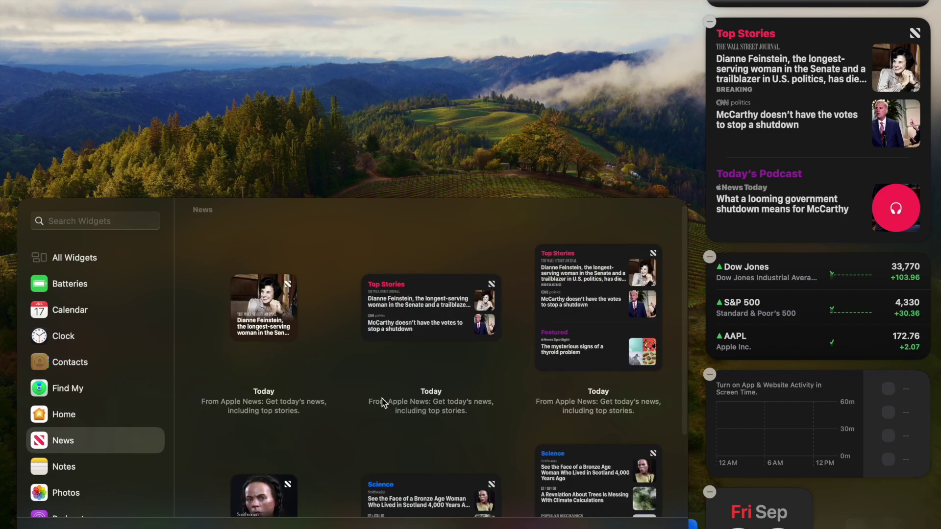
scroll(381, 398, "down", 4)
scroll(381, 398, "down", 2)
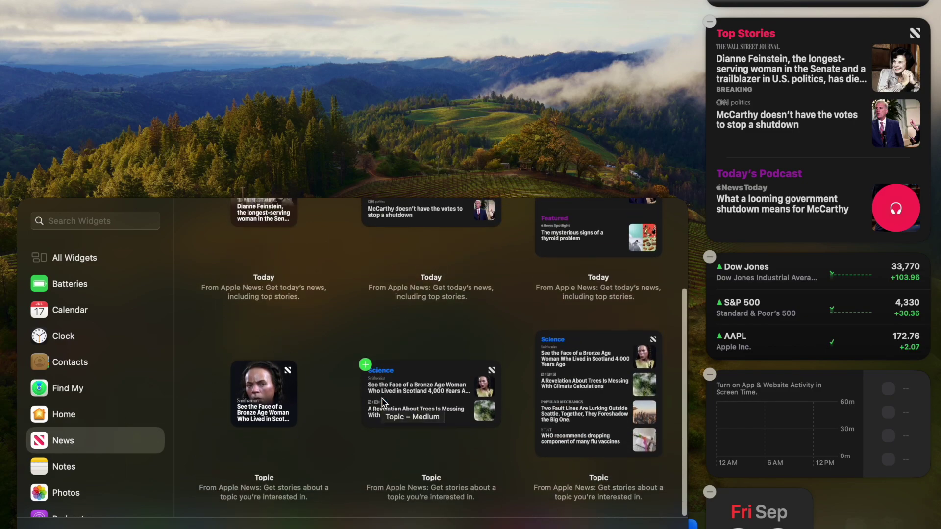
scroll(90, 441, "down", 3)
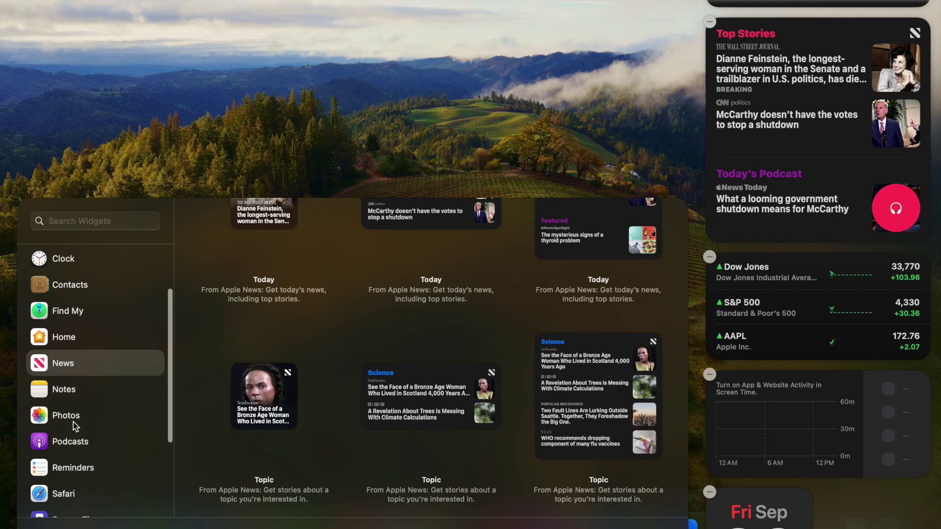
left_click(73, 421)
scroll(310, 387, "down", 10)
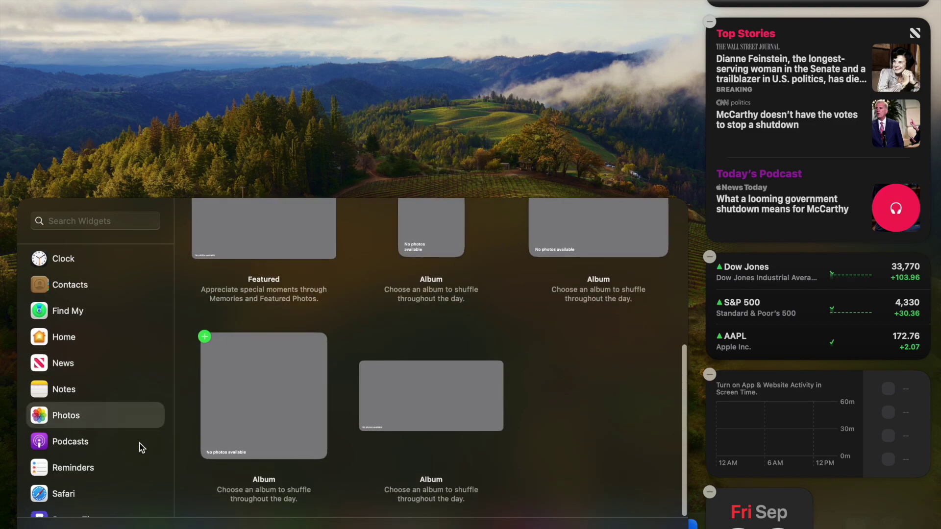
scroll(79, 483, "down", 3)
Preview the Safari Reading List, Stocks, Tips and Weather Forecast widgets
left_click(75, 443)
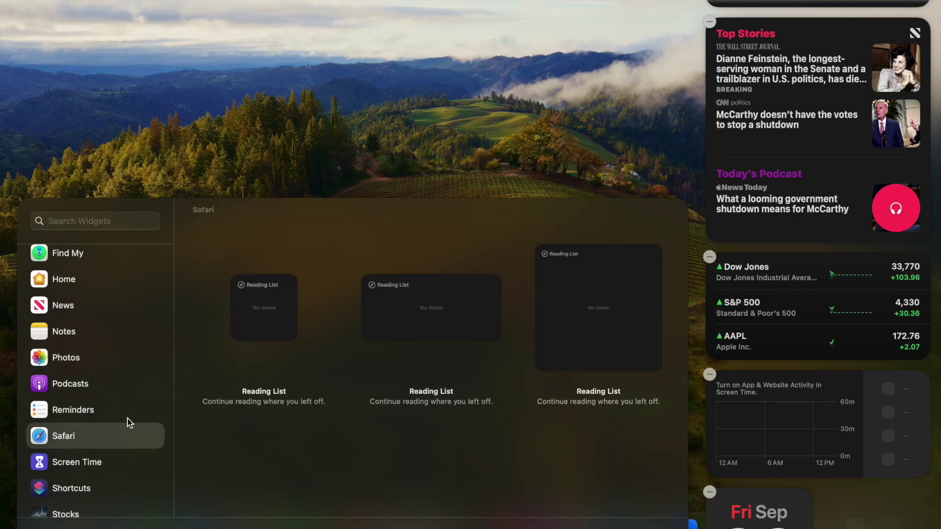
scroll(127, 418, "down", 3)
left_click(69, 458)
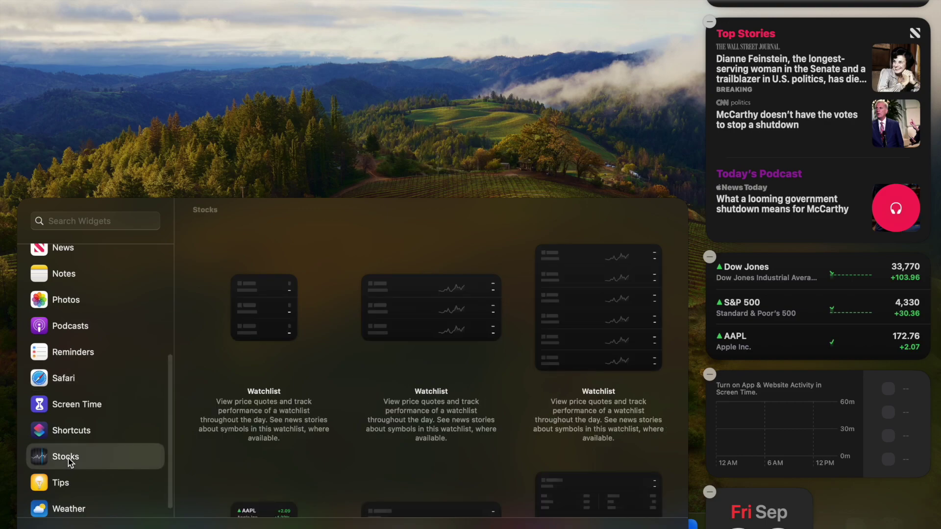
scroll(375, 414, "down", 5)
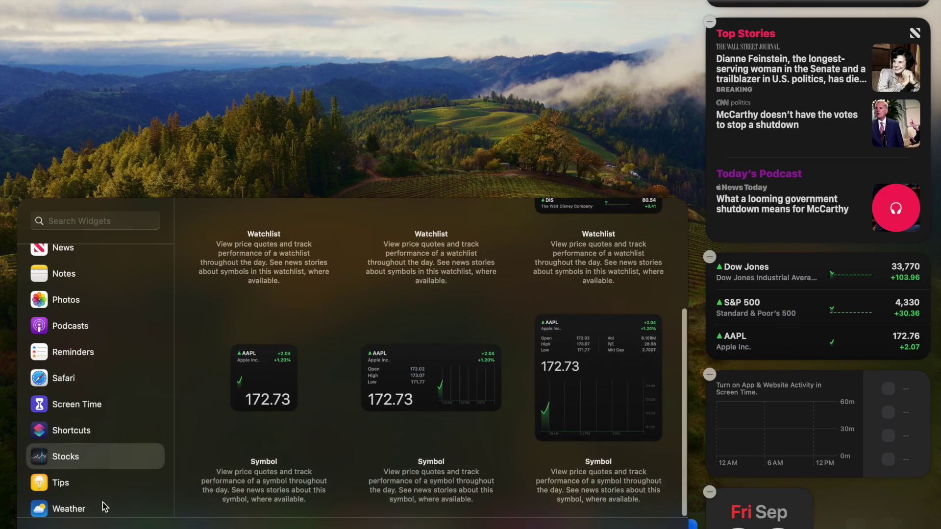
scroll(102, 501, "down", 1)
left_click(87, 478)
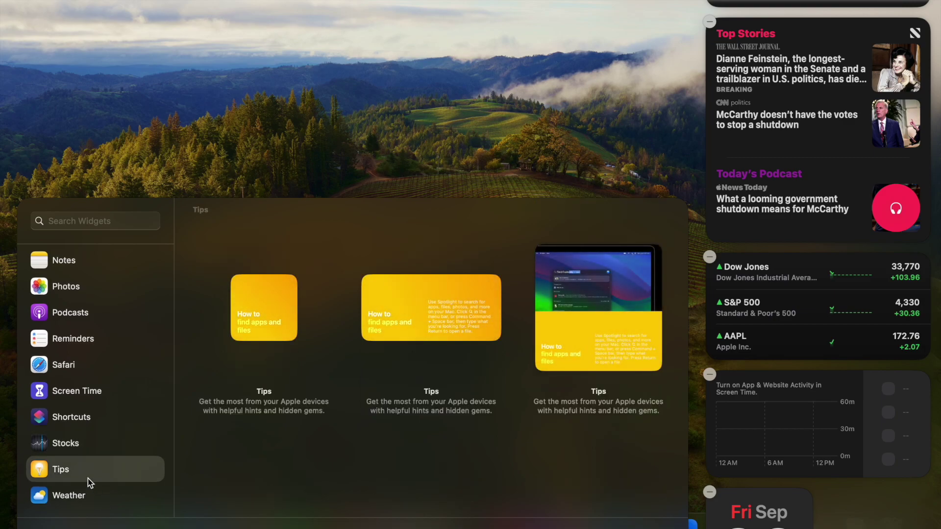
left_click(71, 496)
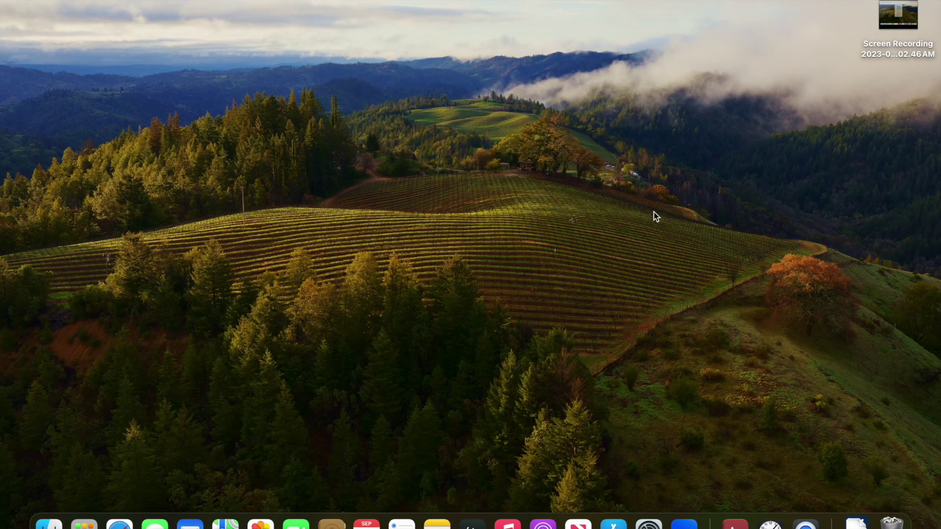
Scroll through the Notification Center widgets, then open the top news story in Apple News
left_click(919, 3)
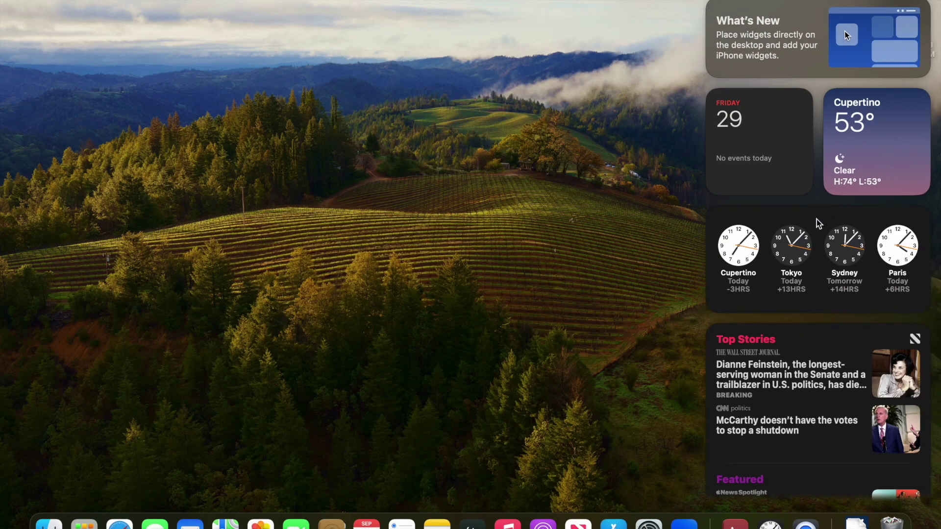
scroll(817, 223, "down", 5)
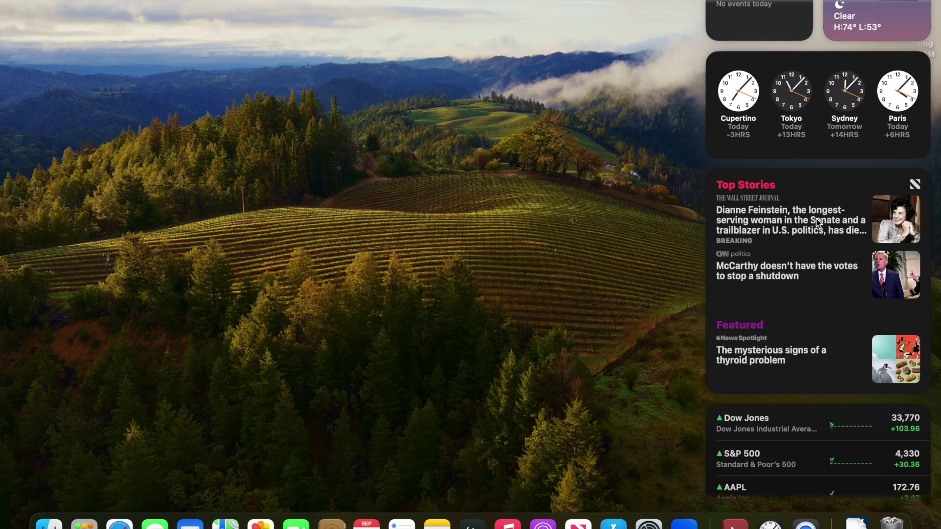
scroll(840, 135, "down", 2)
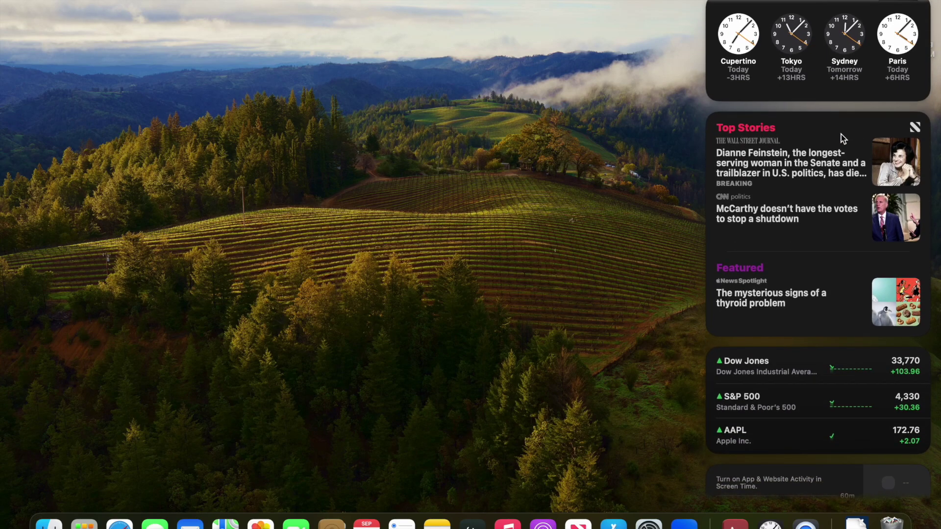
scroll(841, 134, "down", 7)
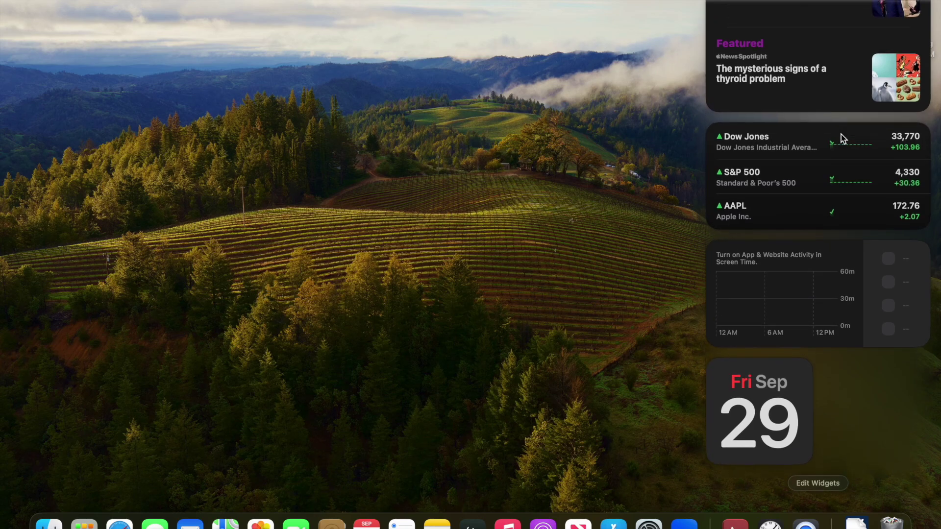
scroll(840, 134, "up", 10)
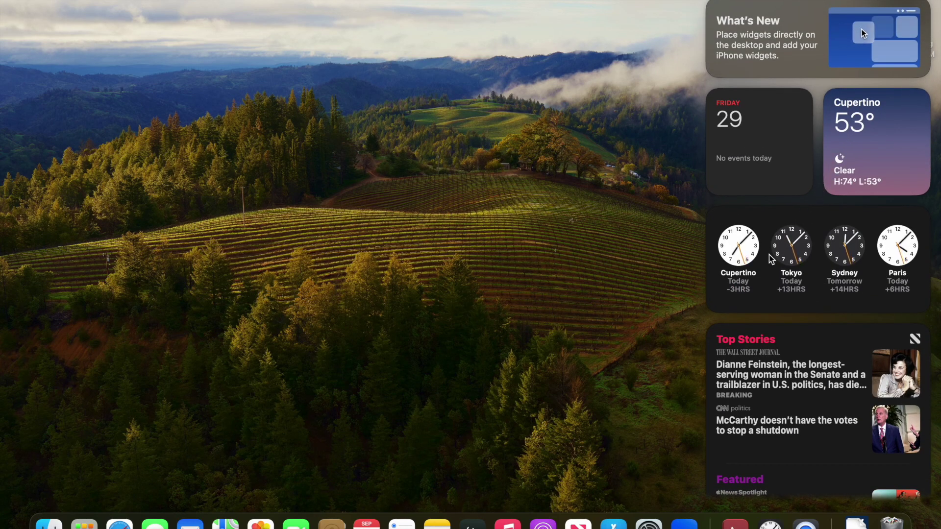
scroll(768, 255, "down", 4)
left_click(758, 279)
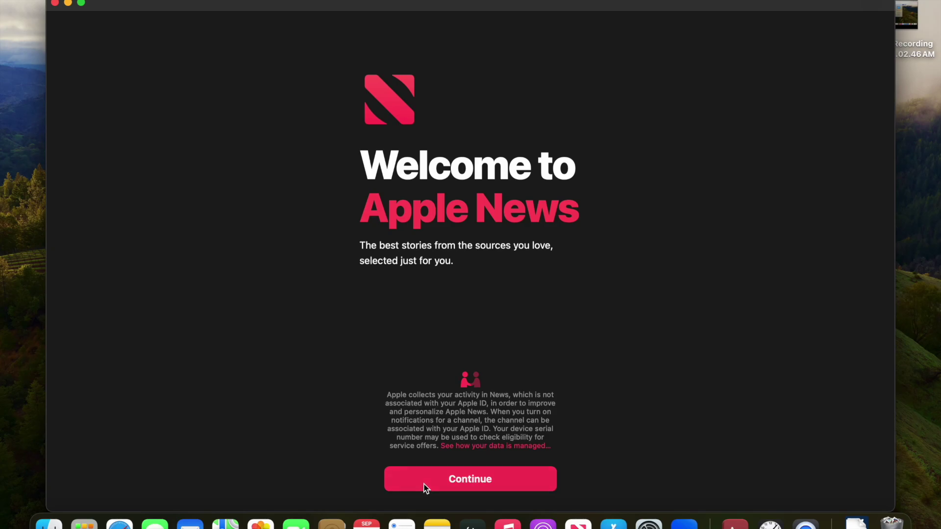
Continue past the Apple News welcome screen and scroll through the Wall Street Journal obituary
left_click(425, 485)
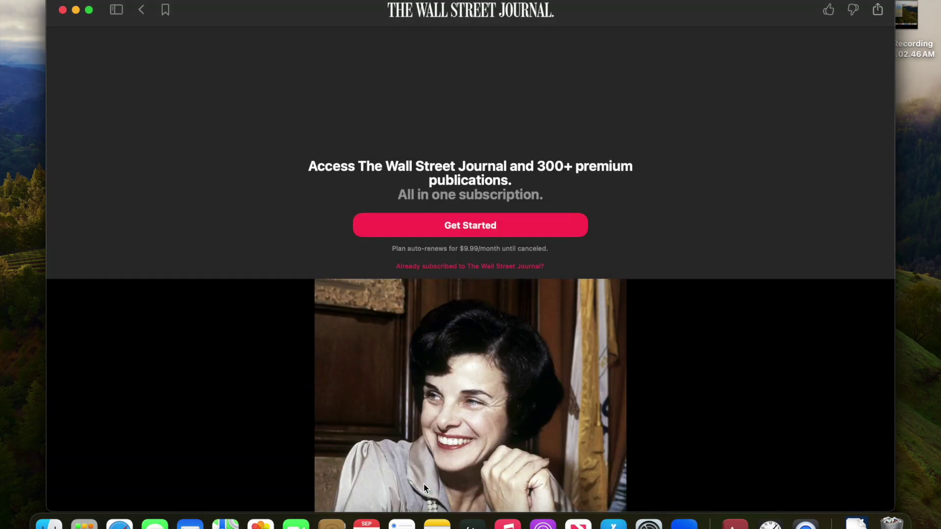
scroll(423, 483, "down", 10)
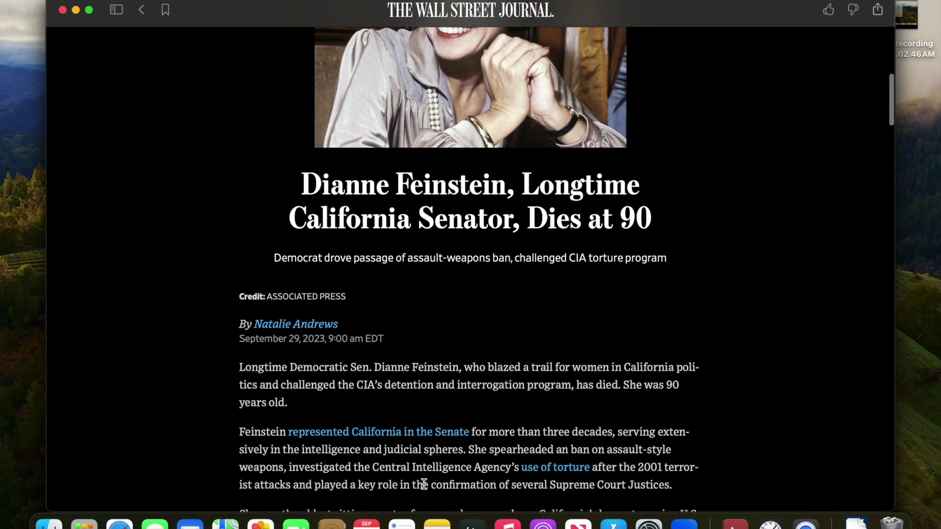
scroll(423, 483, "down", 15)
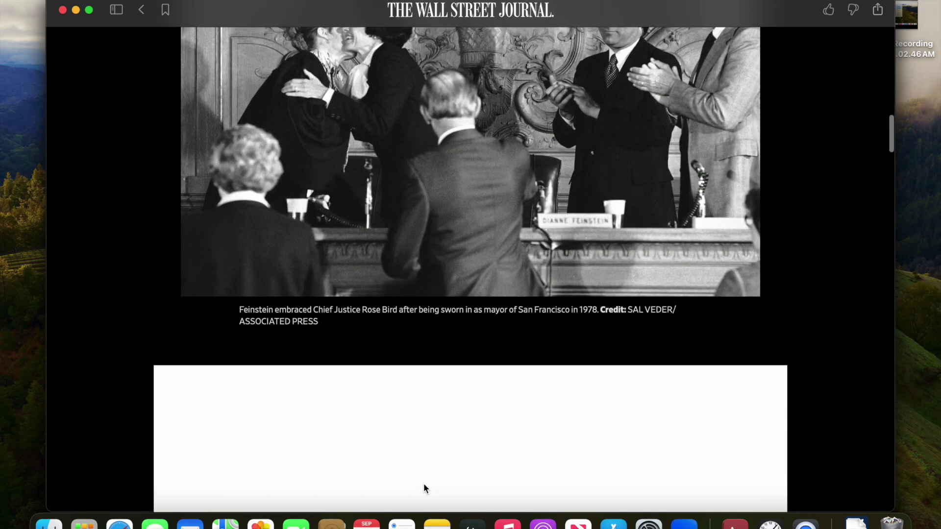
scroll(423, 483, "down", 15)
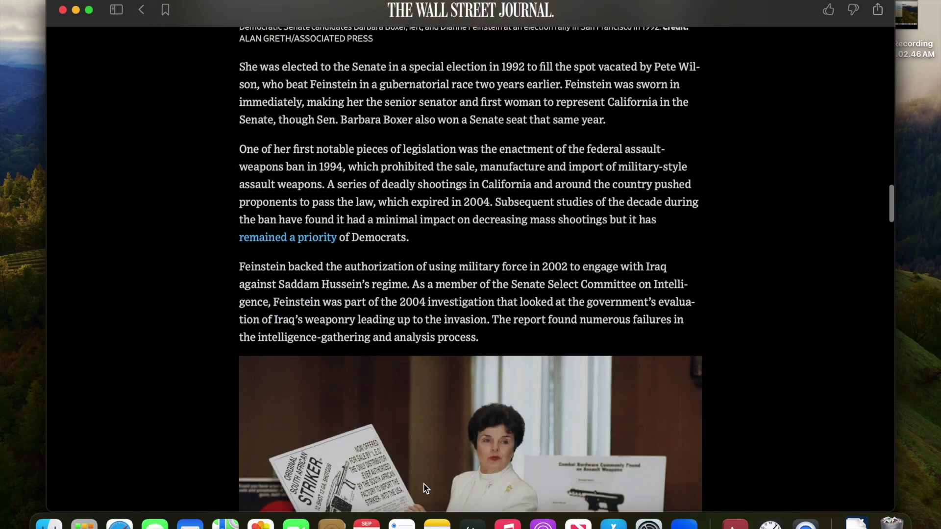
scroll(423, 483, "down", 15)
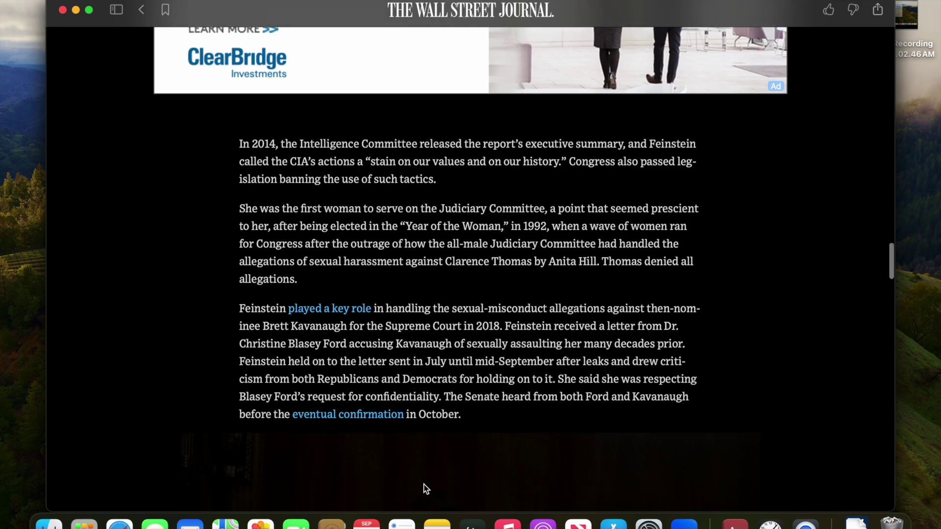